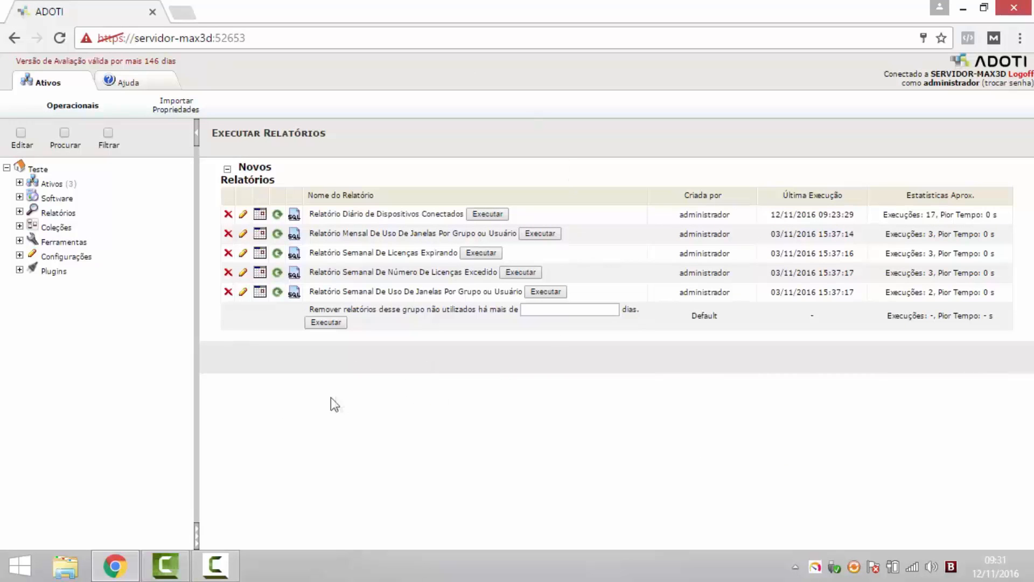
# View the Teste dashboard and look through the Computadores group inside the Ativos branch, then collapse both.
pyautogui.click(37, 171)
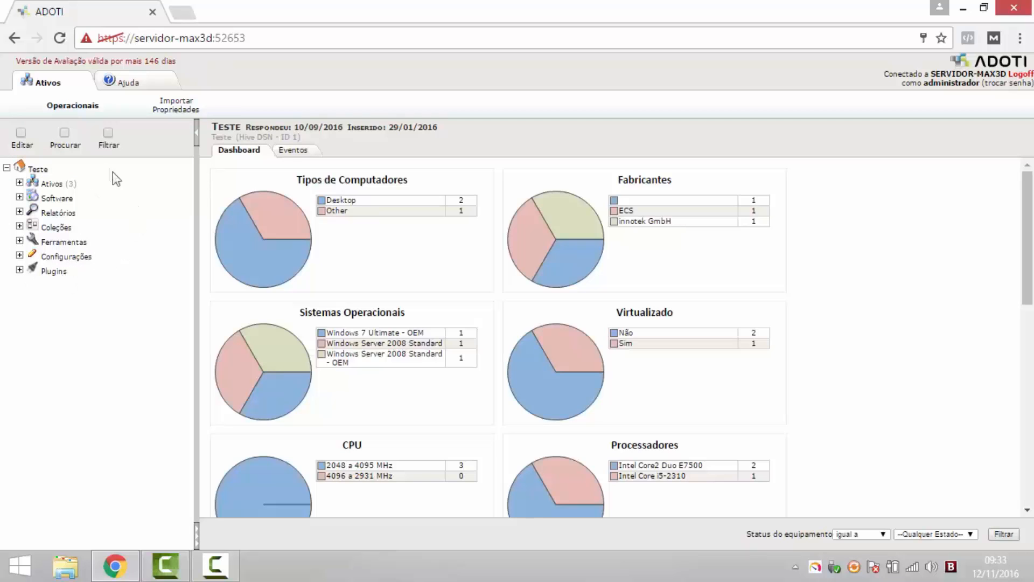
pyautogui.click(20, 183)
pyautogui.click(32, 227)
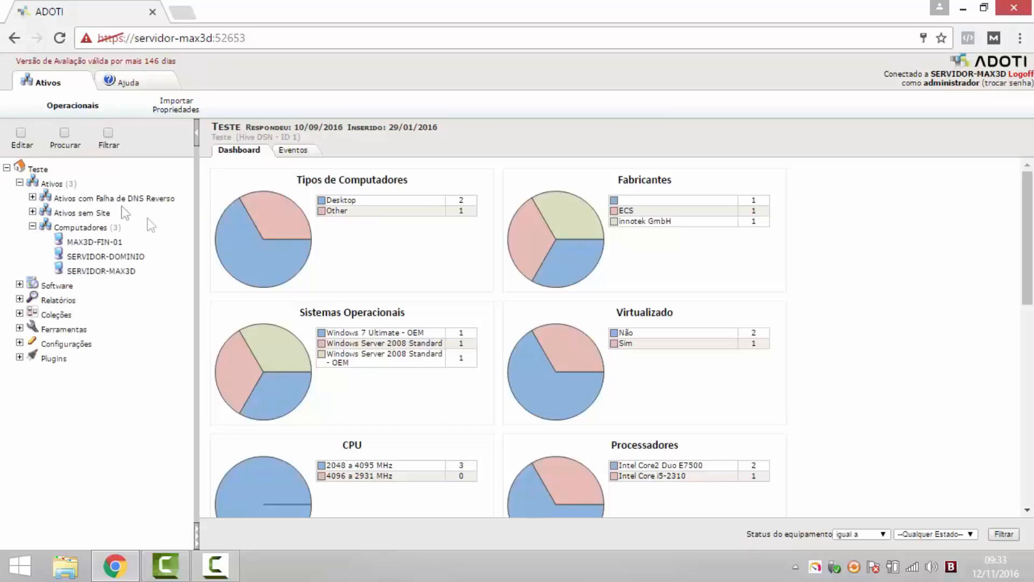
pyautogui.click(32, 226)
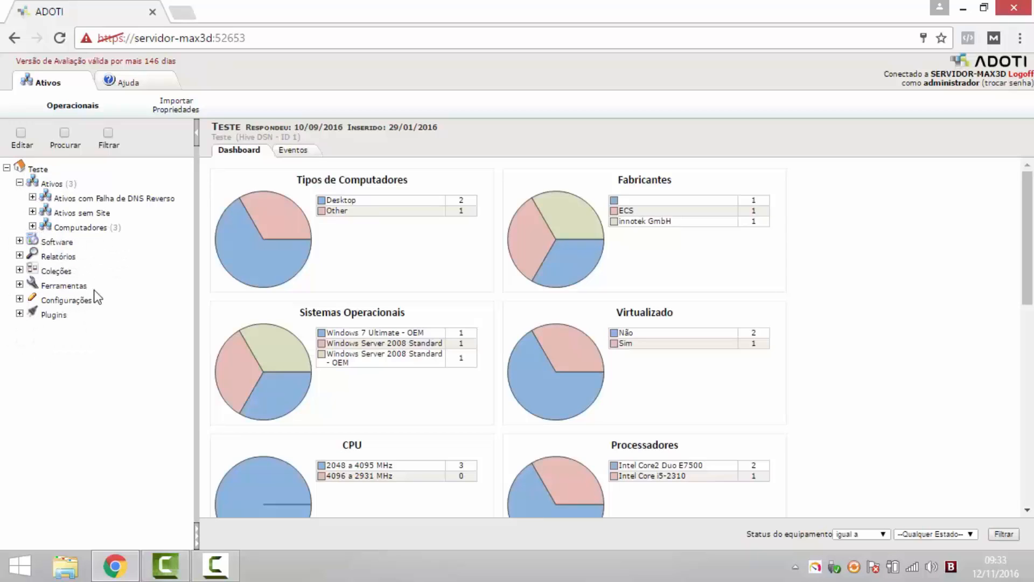
pyautogui.click(19, 183)
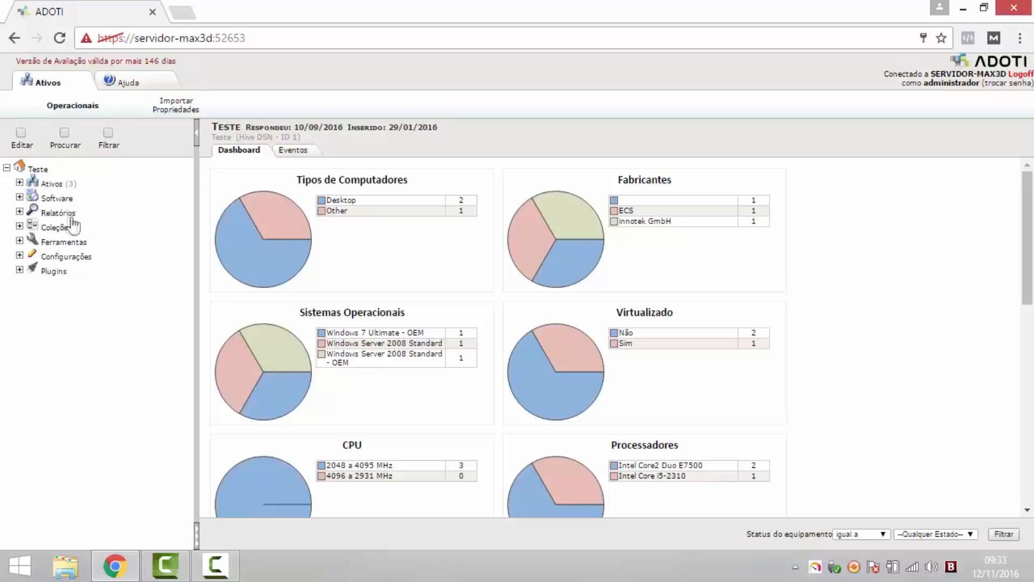
# Expand the Relatórios branch and its Novos Relatórios folder, and widen the tree until the full report names fit.
pyautogui.click(19, 212)
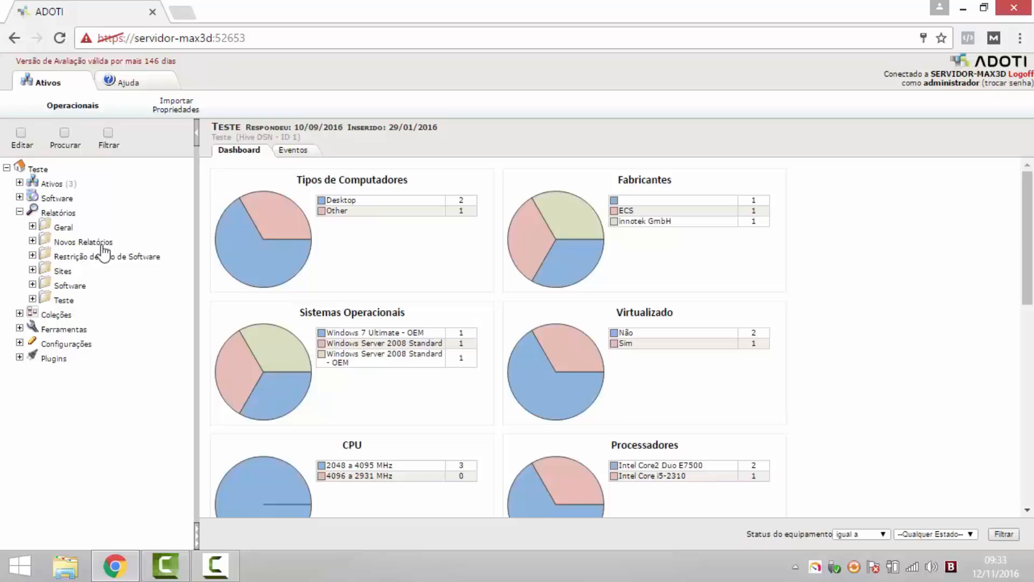
pyautogui.click(33, 242)
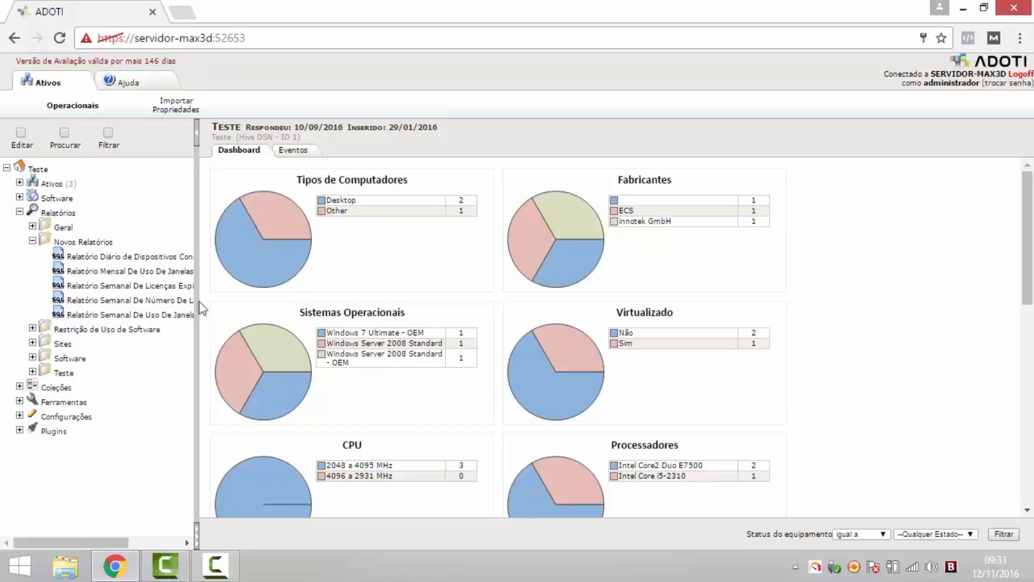
pyautogui.moveTo(195, 300); pyautogui.dragTo(296, 302)
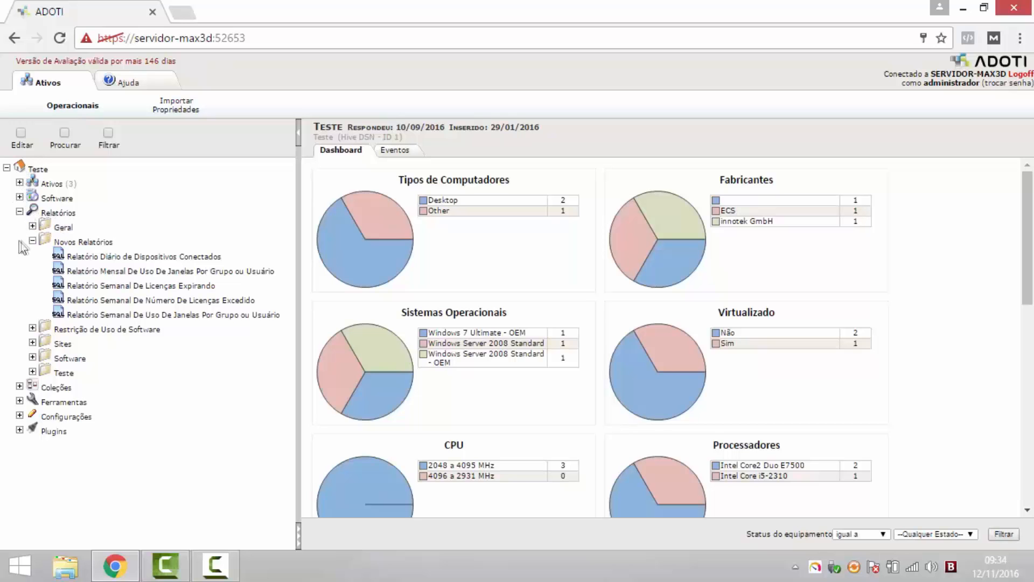
# List the Novos Relatórios group and bring up the execution schedule of Relatório Diário de Dispositivos Conectados.
pyautogui.click(89, 242)
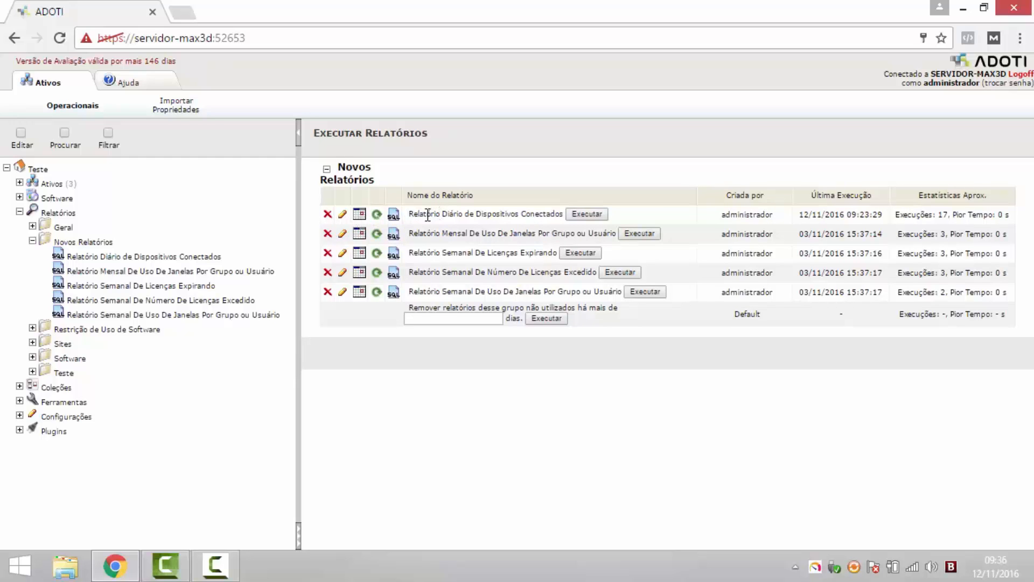
pyautogui.click(359, 215)
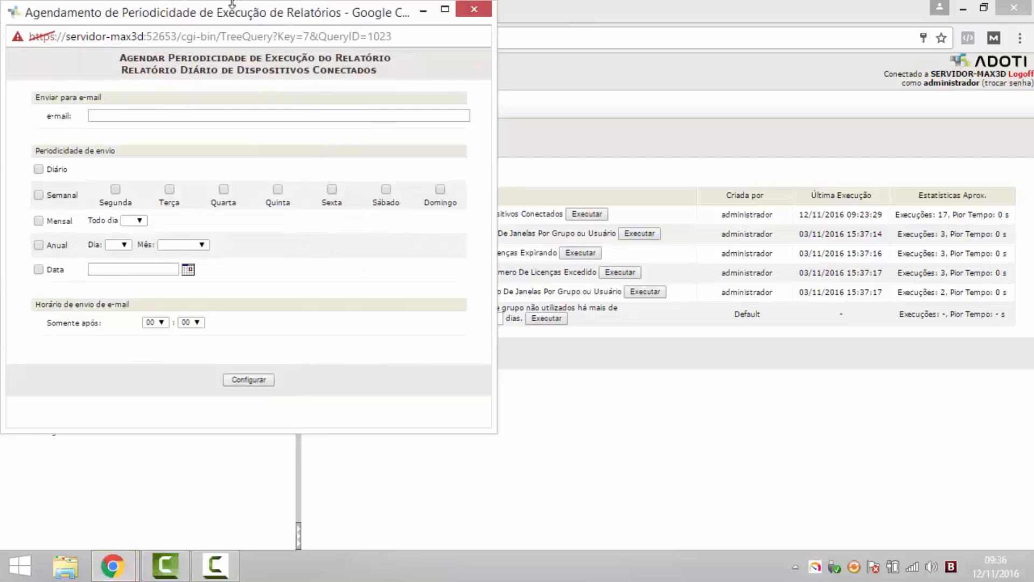
pyautogui.moveTo(238, 15); pyautogui.dragTo(587, 69)
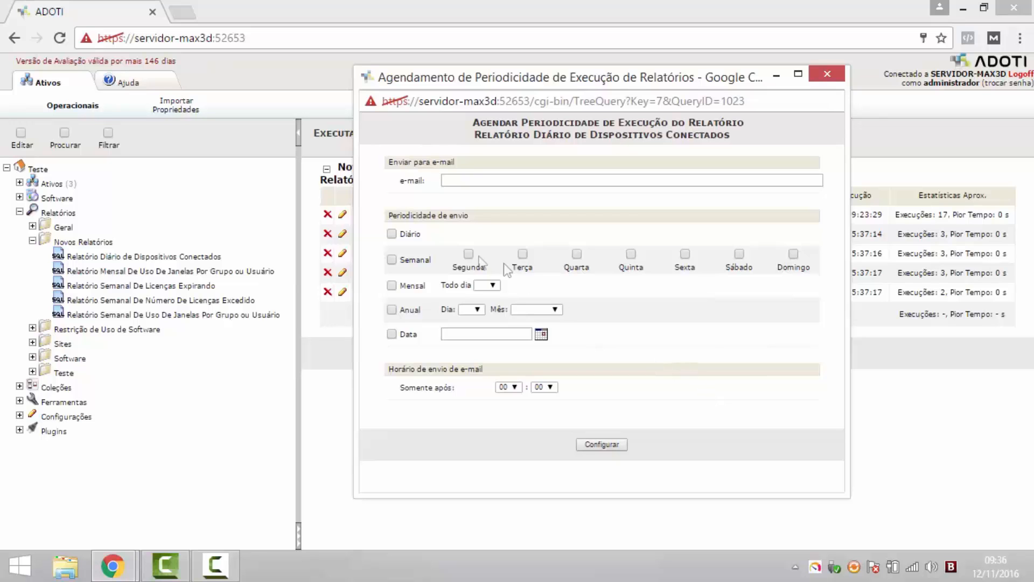
# Try the daily frequency and weekly sending on Segunda and Quarta, clearing each option again.
pyautogui.click(392, 234)
pyautogui.click(392, 234)
pyautogui.click(392, 260)
pyautogui.click(469, 253)
pyautogui.click(577, 254)
pyautogui.click(577, 254)
pyautogui.click(468, 254)
pyautogui.click(392, 260)
# Try monthly sending on day 1, look through the other available days, and clear the monthly option.
pyautogui.click(392, 286)
pyautogui.click(490, 285)
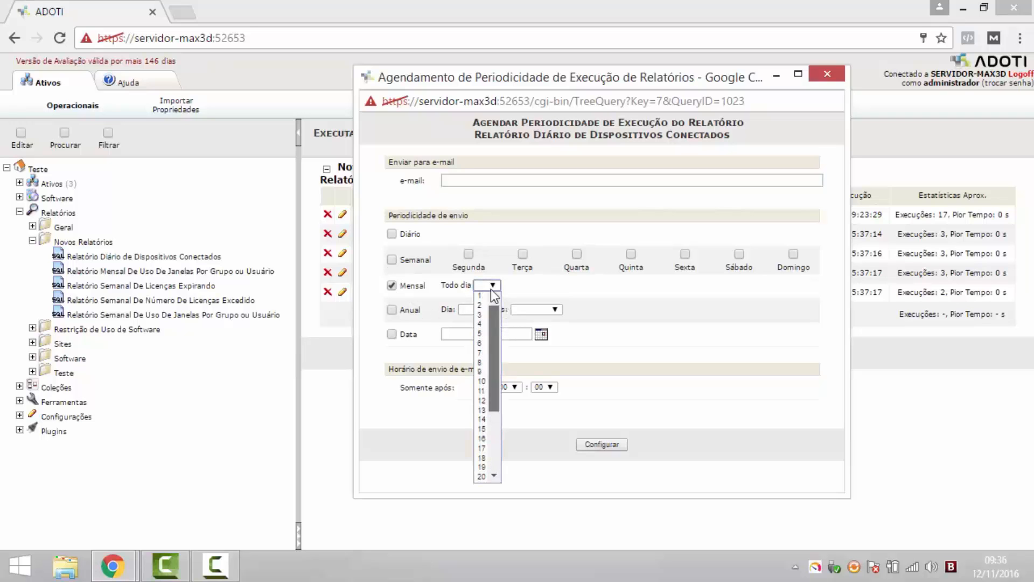
pyautogui.click(479, 296)
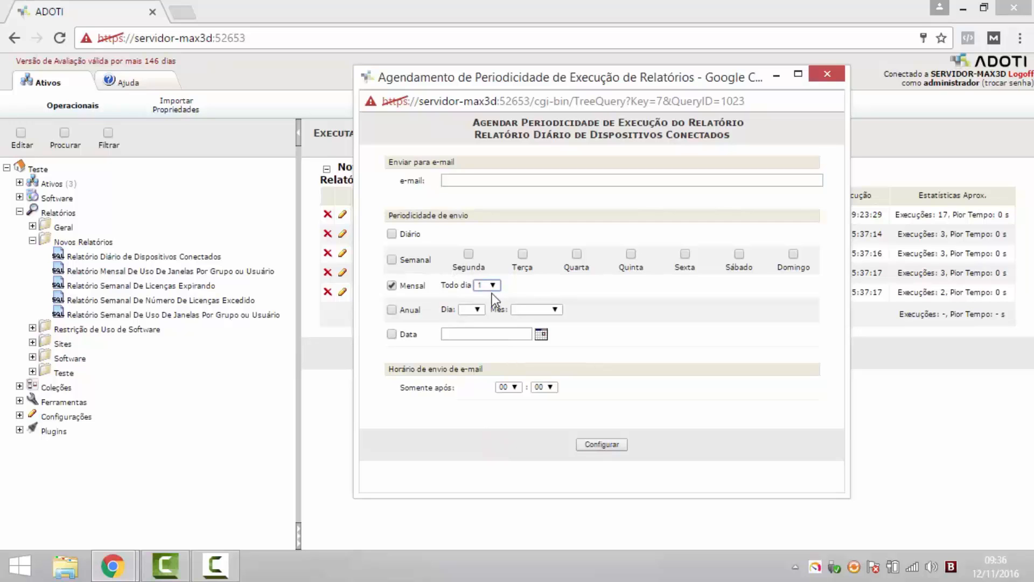
pyautogui.click(491, 287)
pyautogui.moveTo(495, 372); pyautogui.dragTo(501, 429)
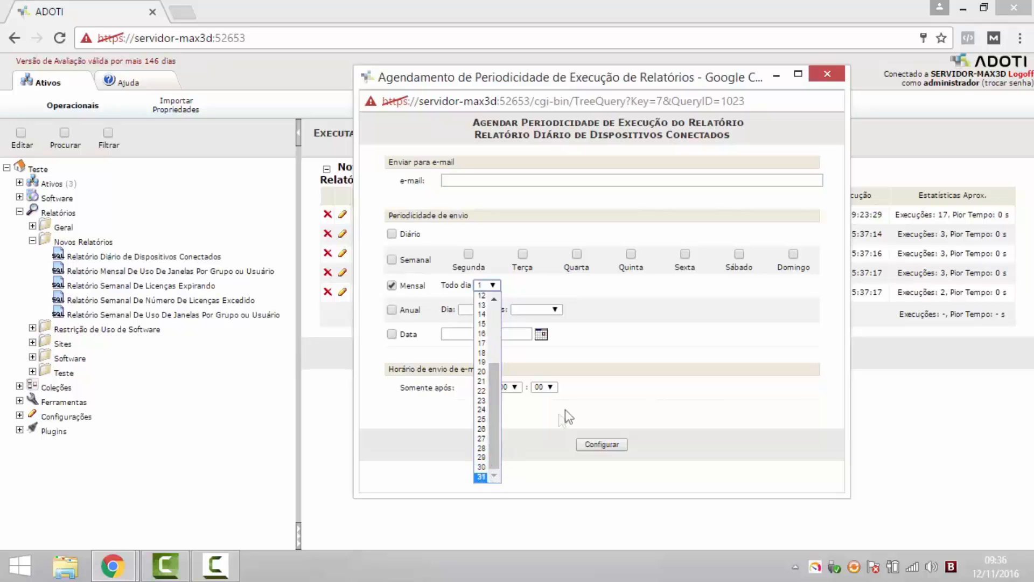
pyautogui.click(614, 382)
pyautogui.click(391, 286)
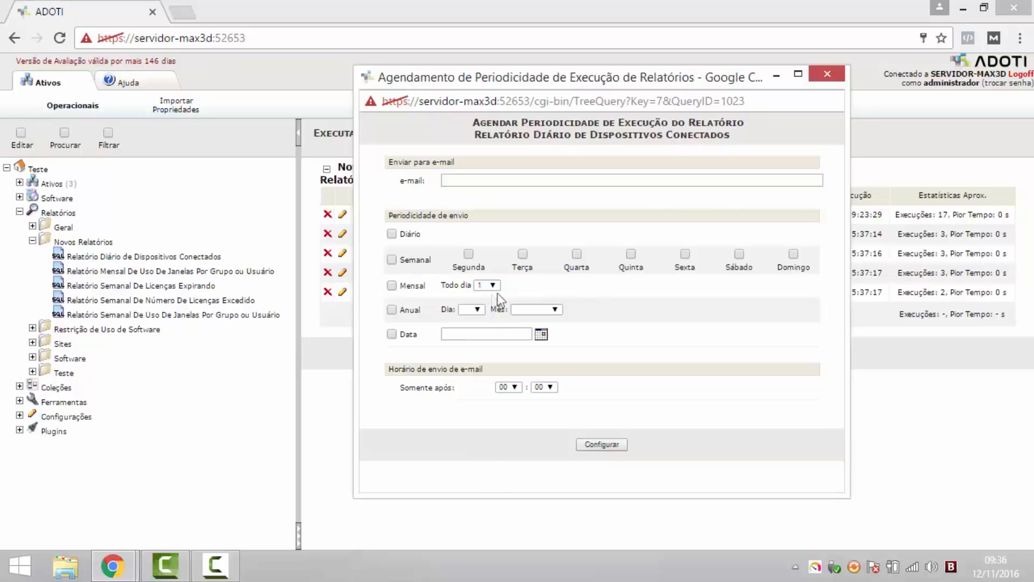
# Try the annual option and sending on a specific calendar date, clearing both again.
pyautogui.click(393, 310)
pyautogui.click(392, 310)
pyautogui.click(393, 334)
pyautogui.click(541, 335)
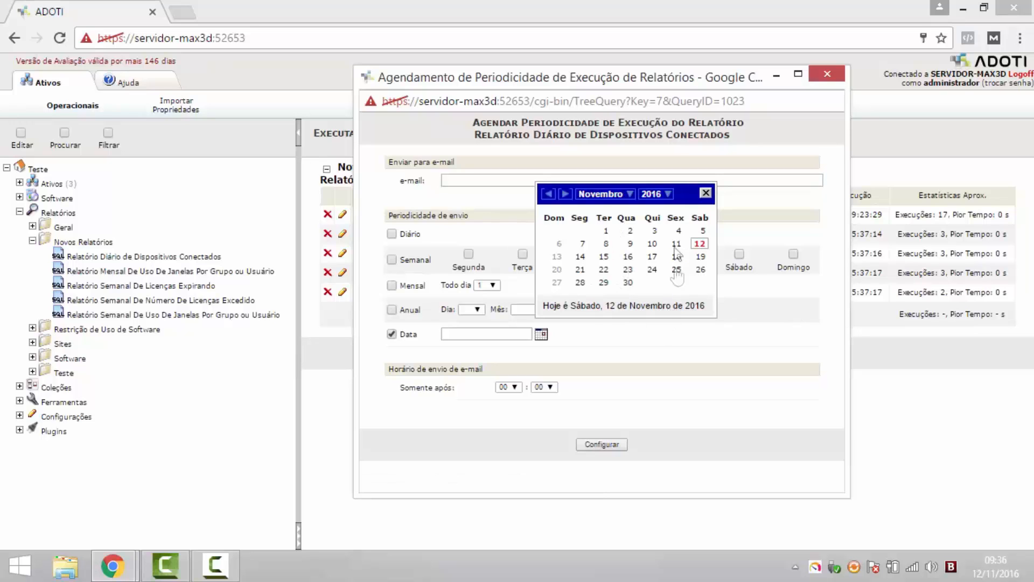
pyautogui.click(392, 334)
pyautogui.moveTo(402, 369); pyautogui.dragTo(492, 369)
pyautogui.click(503, 371)
# Set the report to be sent daily, only after 12:00, and dismiss the date calendar.
pyautogui.click(394, 234)
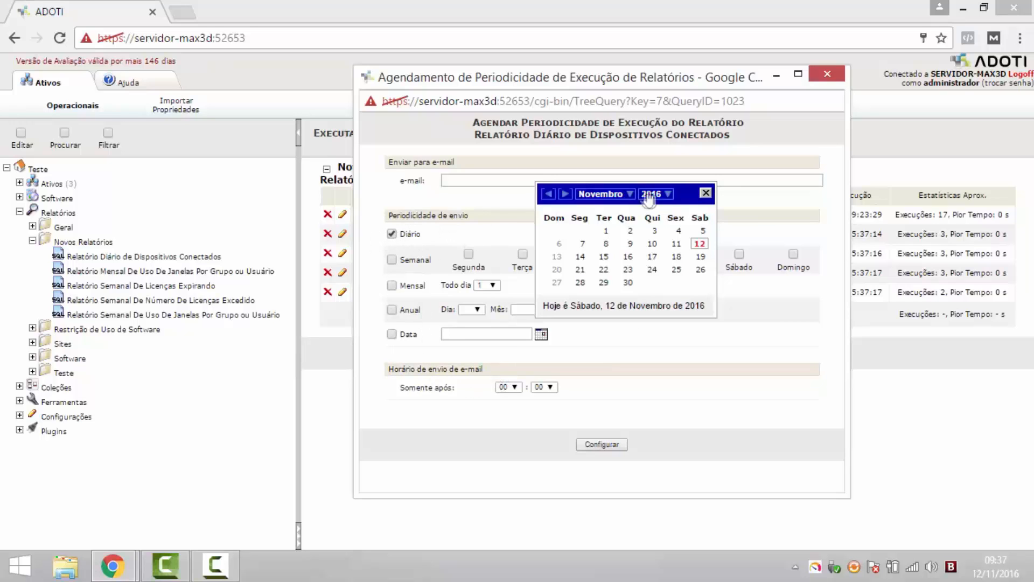
pyautogui.click(706, 194)
pyautogui.click(509, 387)
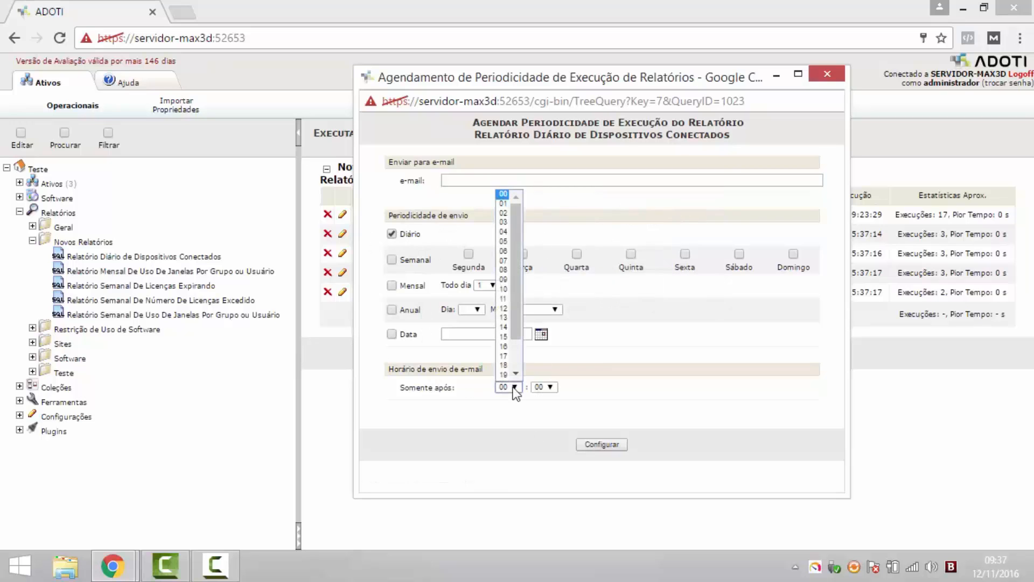
pyautogui.click(509, 309)
pyautogui.click(554, 387)
pyautogui.click(619, 371)
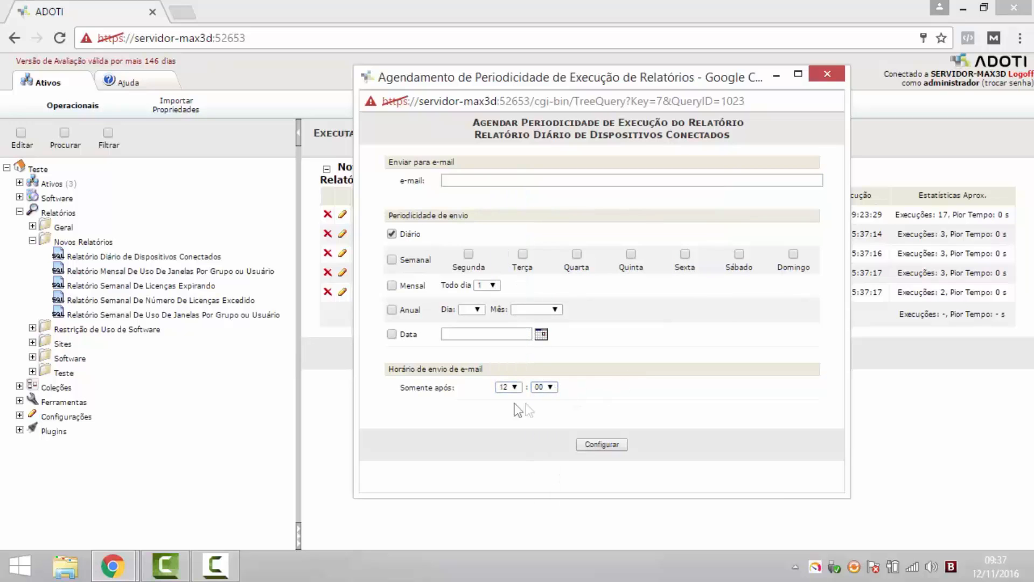
pyautogui.moveTo(400, 387); pyautogui.dragTo(555, 386)
pyautogui.click(584, 387)
# Fill in the recipient's e-mail address and save the report schedule, acknowledging the messages.
pyautogui.click(459, 180)
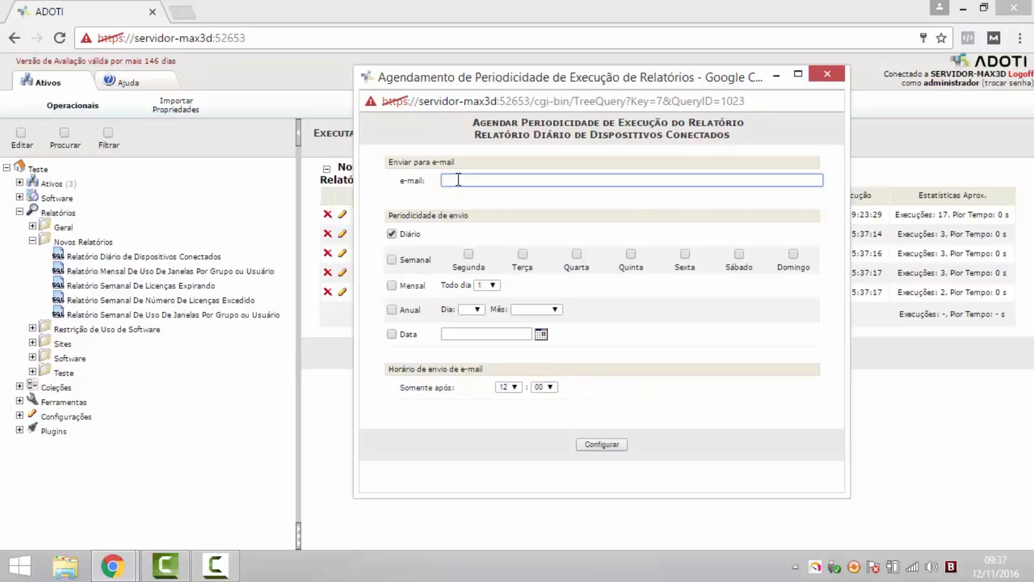
pyautogui.write('bruno')
pyautogui.press('Down')
pyautogui.press('Return')
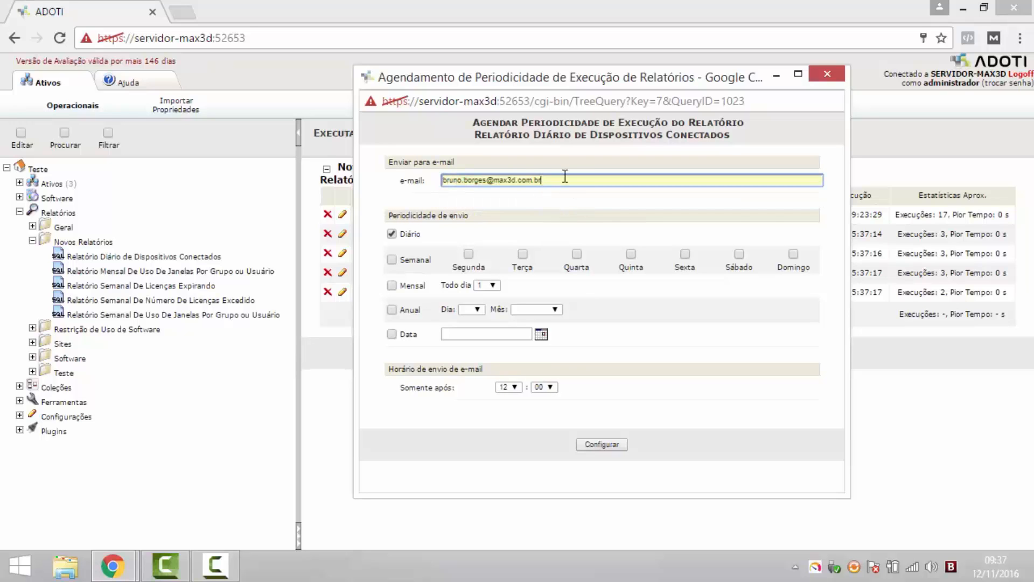
pyautogui.click(564, 178)
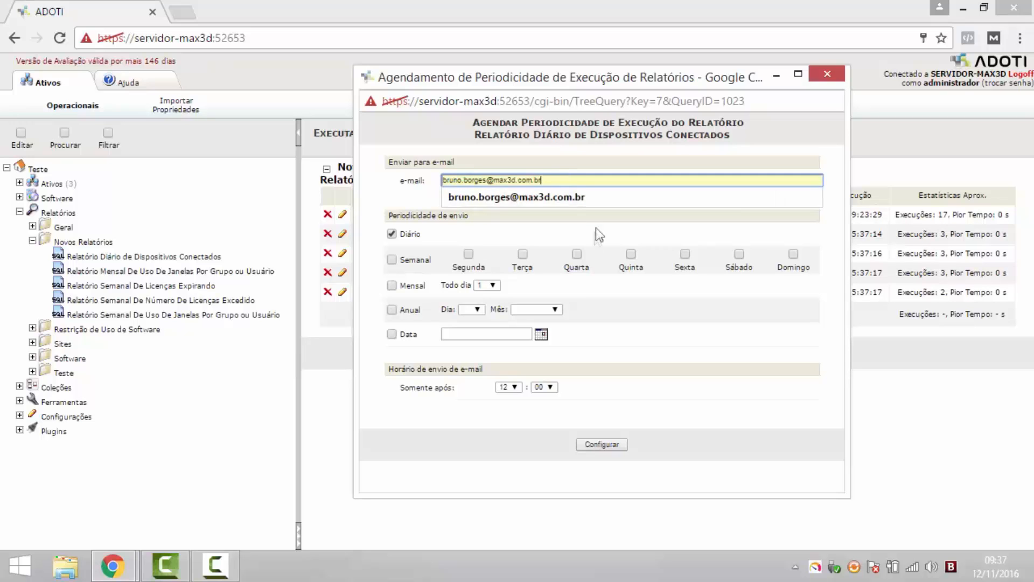
pyautogui.click(603, 443)
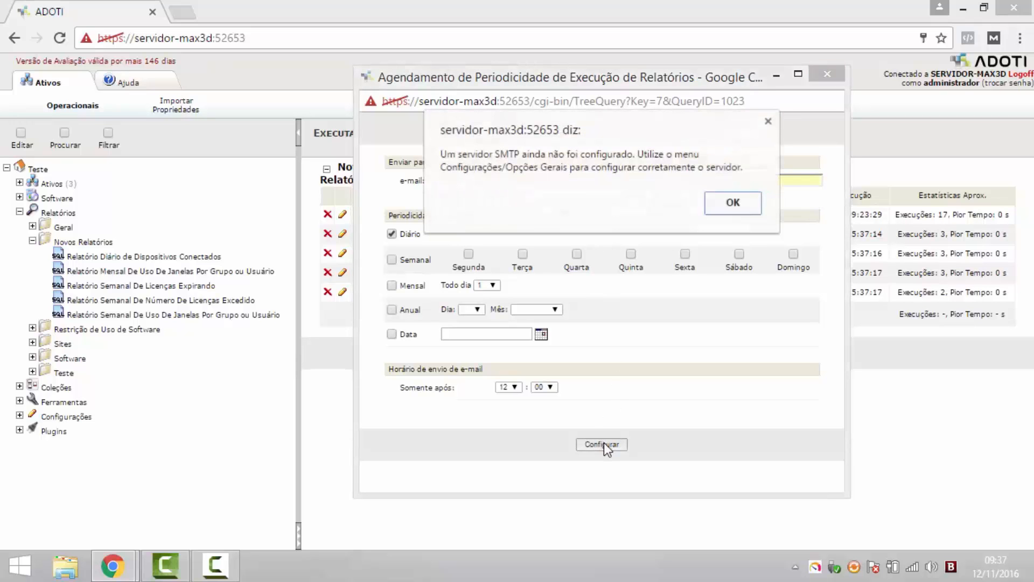
pyautogui.click(723, 204)
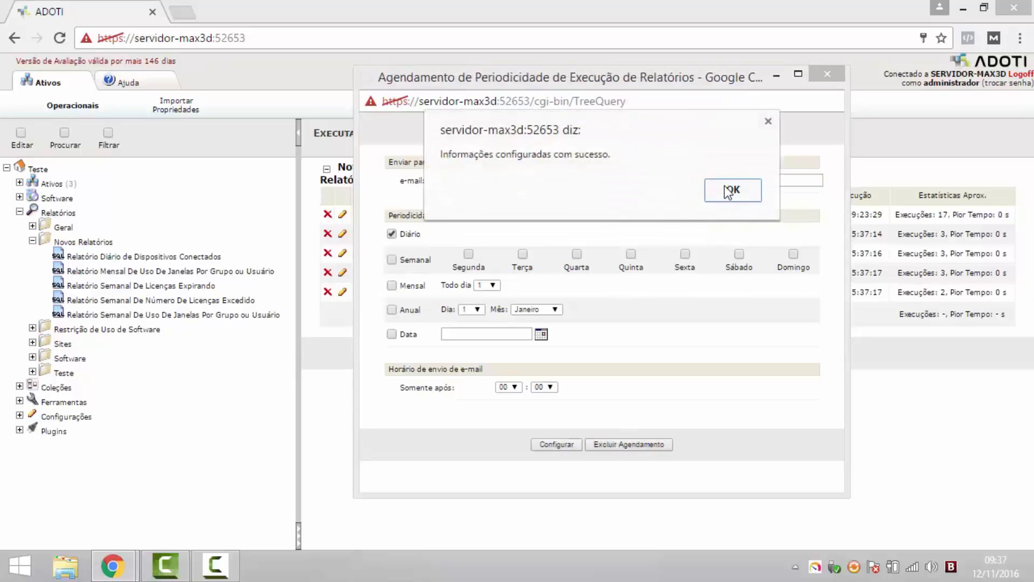
pyautogui.click(728, 189)
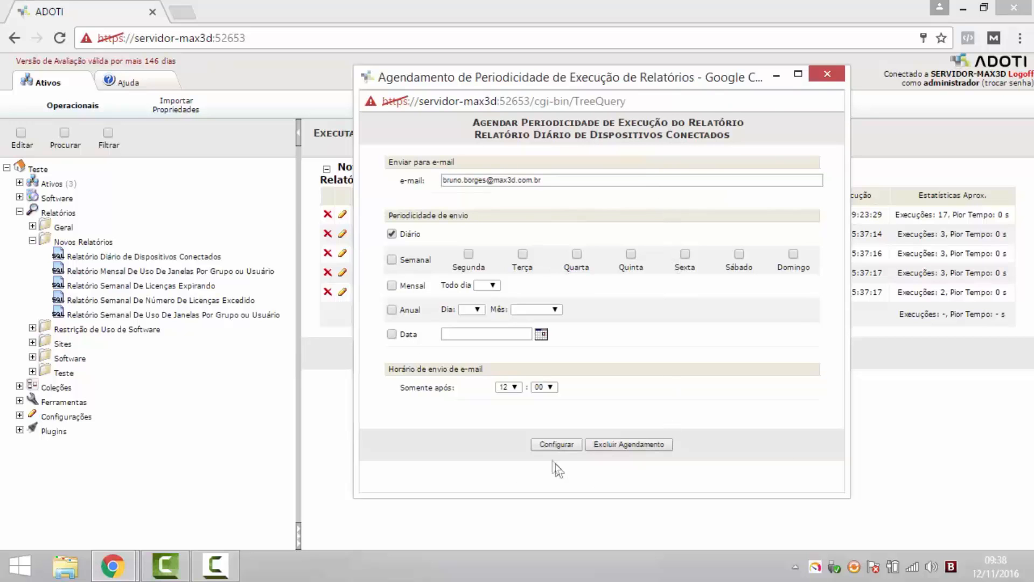
# Save the daily schedule once more and close the scheduling window.
pyautogui.click(545, 446)
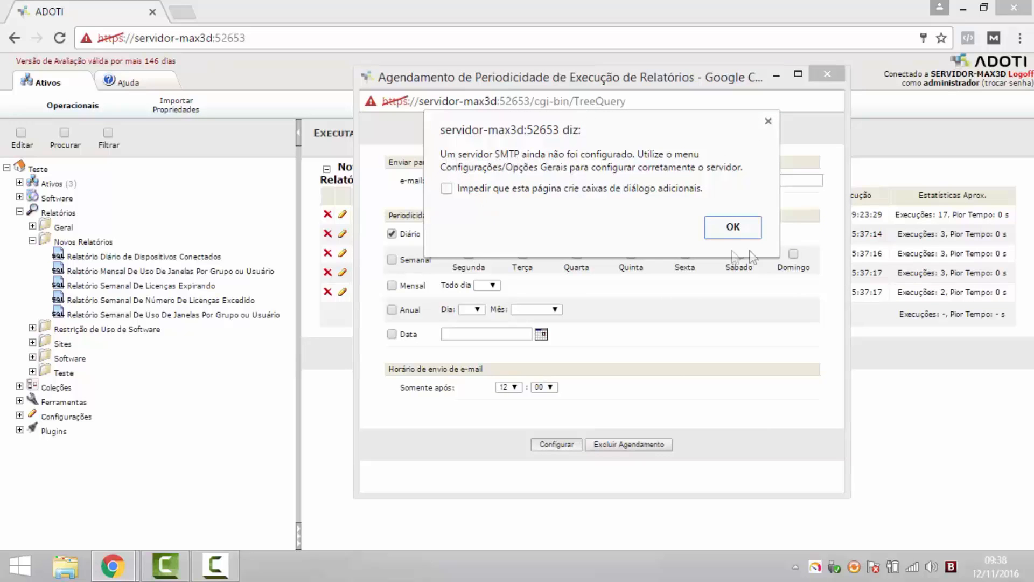
pyautogui.click(741, 233)
pyautogui.click(746, 196)
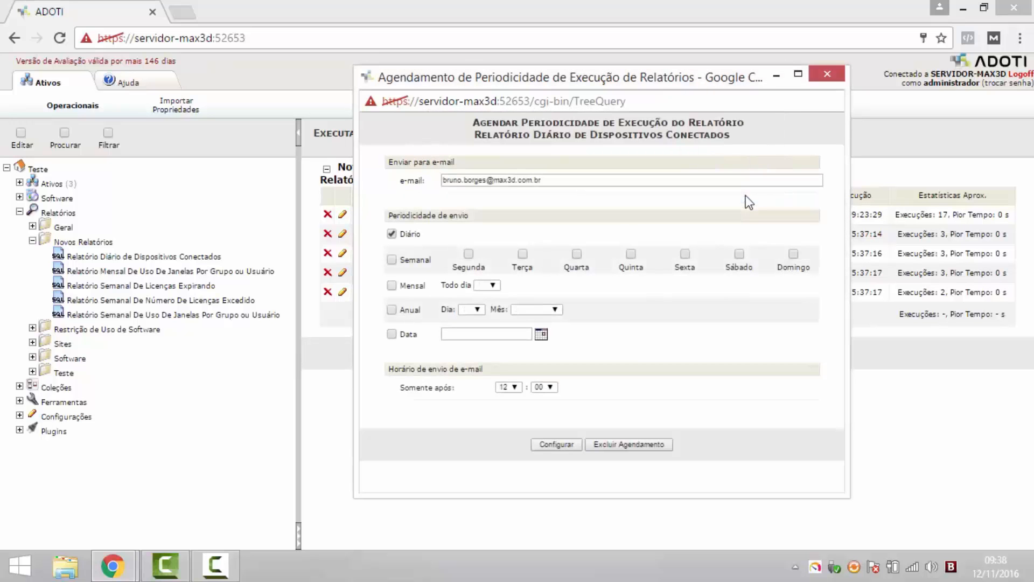
pyautogui.click(835, 75)
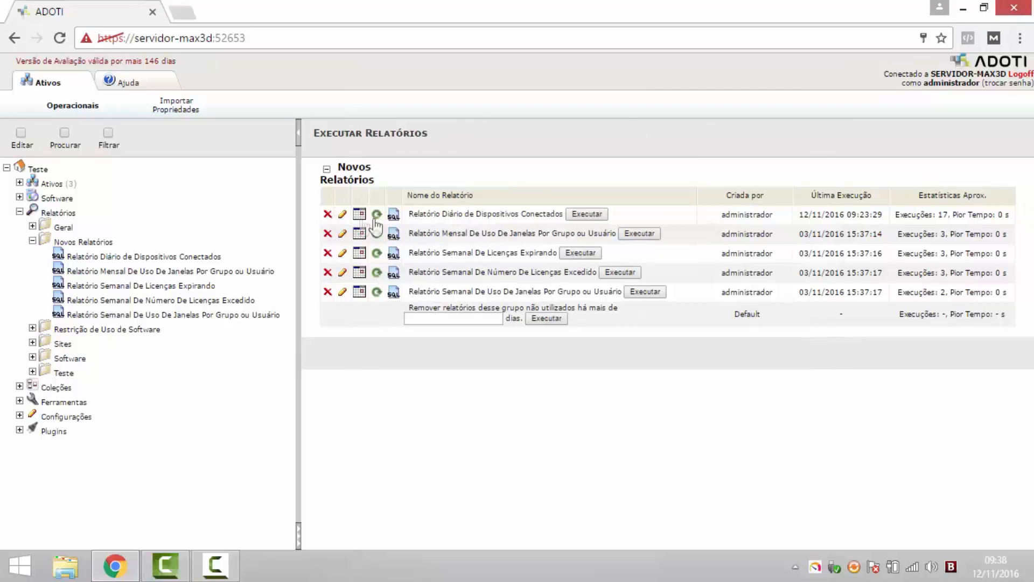
# Run Relatório Diário de Dispositivos Conectados and examine the asset name and event date of its first row.
pyautogui.click(589, 214)
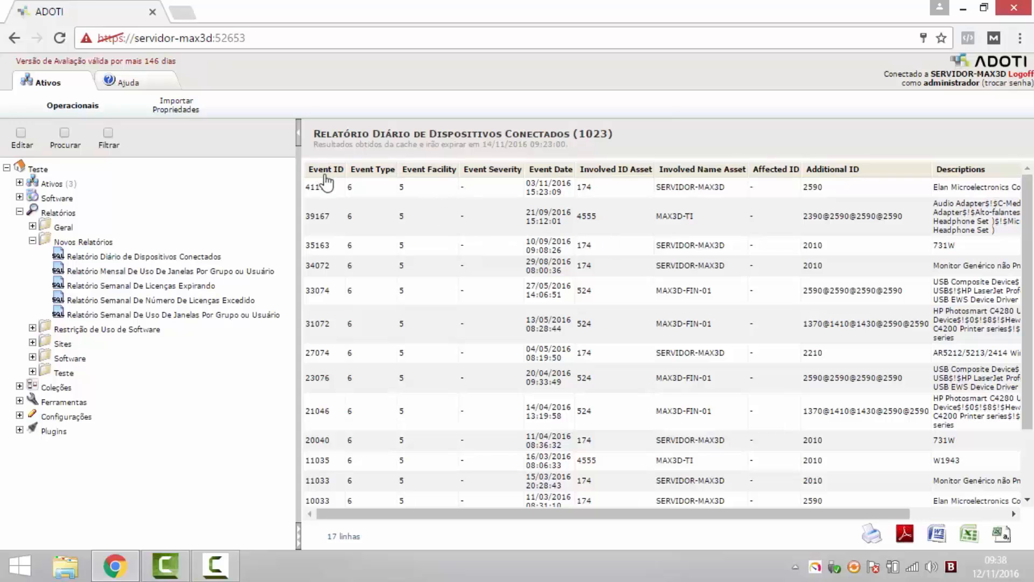
pyautogui.scroll(-2, 315, 289)
pyautogui.scroll(2, 315, 289)
pyautogui.moveTo(724, 187); pyautogui.dragTo(653, 188)
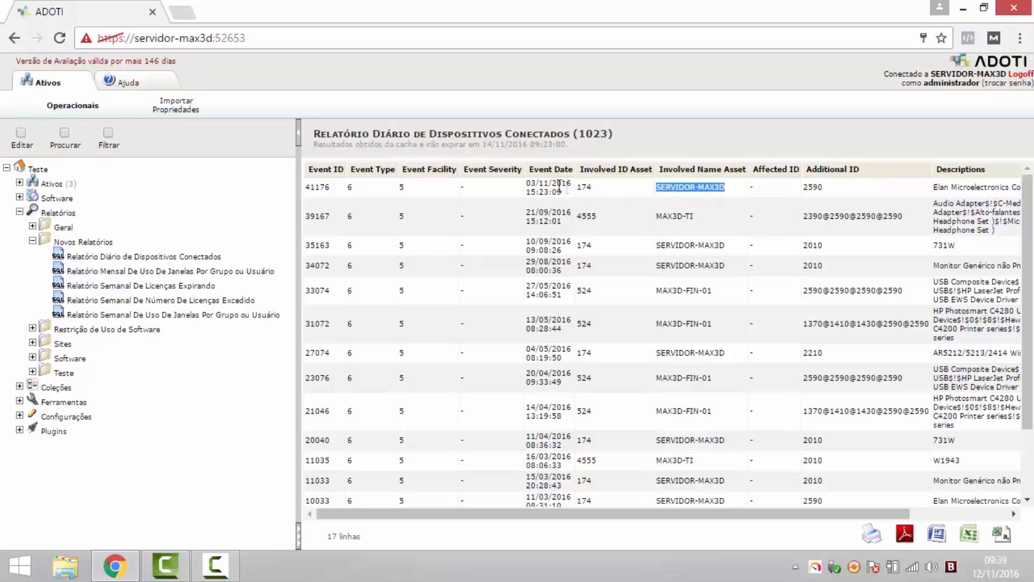
pyautogui.moveTo(528, 183); pyautogui.dragTo(555, 194)
pyautogui.click(555, 194)
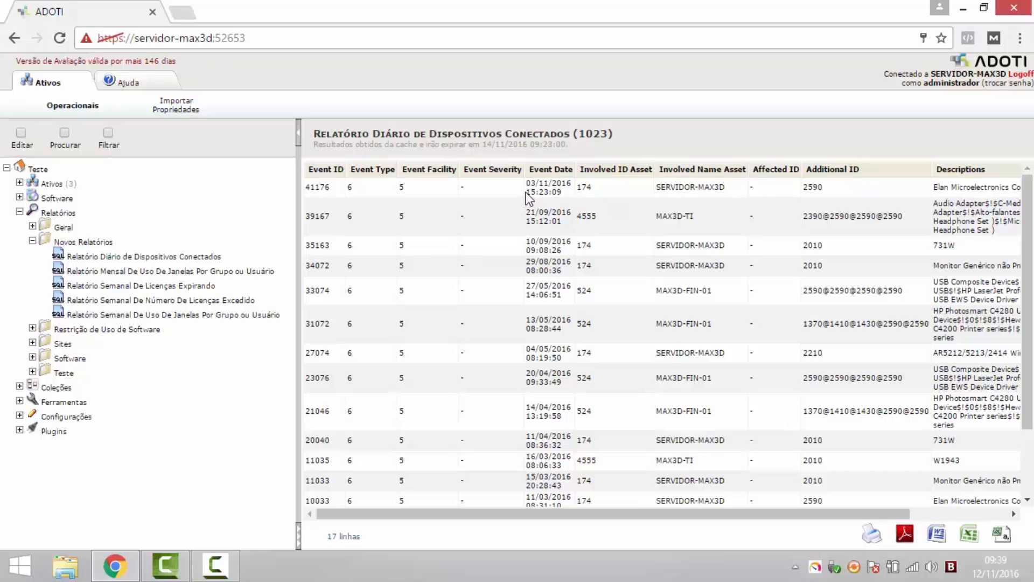
pyautogui.moveTo(540, 186); pyautogui.dragTo(551, 186)
pyautogui.click(560, 191)
# Check the connected device's description for the first event in the Descriptions column.
pyautogui.moveTo(674, 513); pyautogui.dragTo(766, 515)
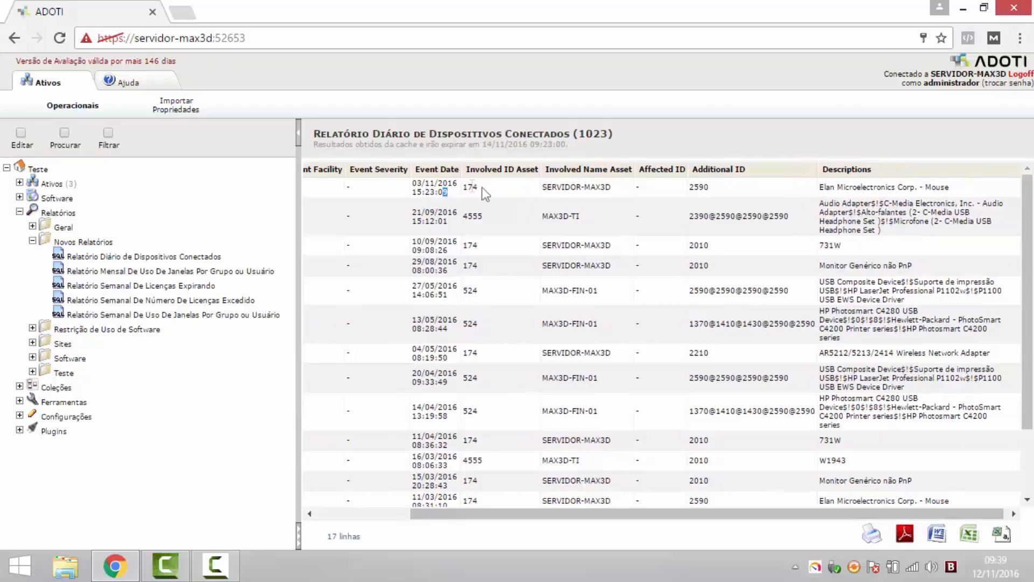
pyautogui.click(438, 183)
pyautogui.doubleClick(941, 187)
pyautogui.moveTo(941, 186); pyautogui.dragTo(820, 187)
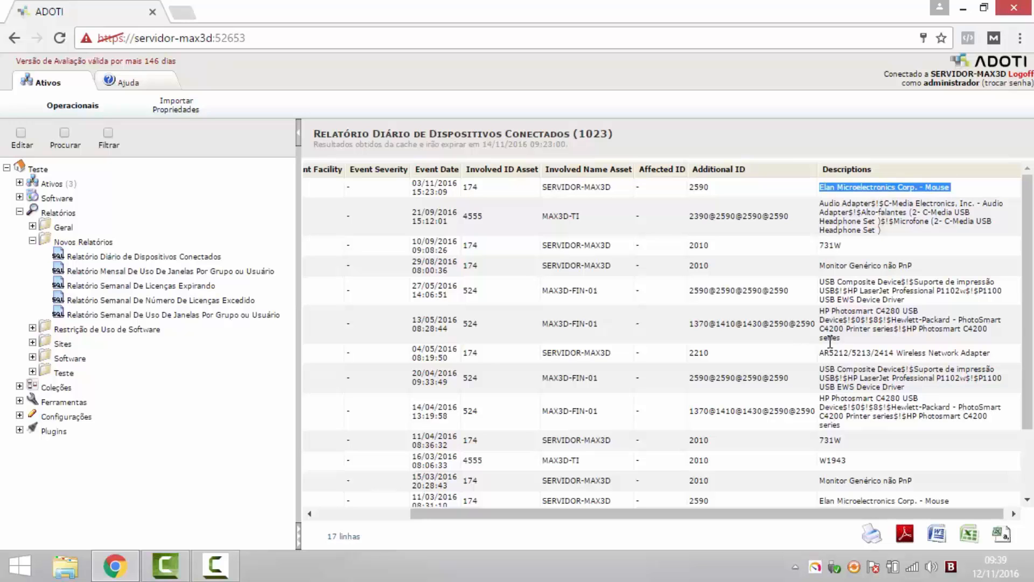
pyautogui.click(964, 190)
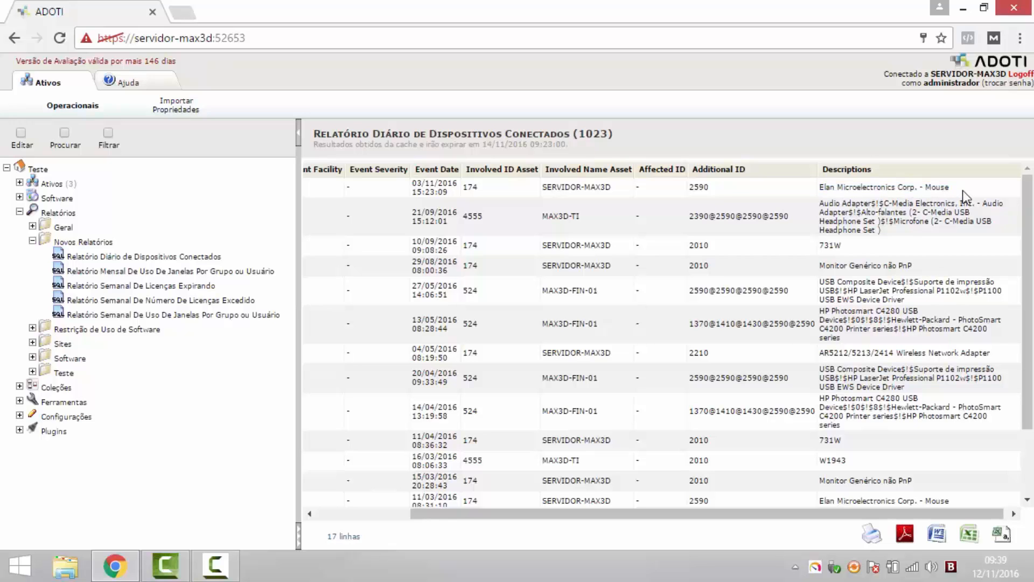
# Expand the Ferramentas branch and look through the tools it contains, including Controle de Mídia Removível.
pyautogui.click(19, 401)
pyautogui.moveTo(292, 366); pyautogui.dragTo(282, 428)
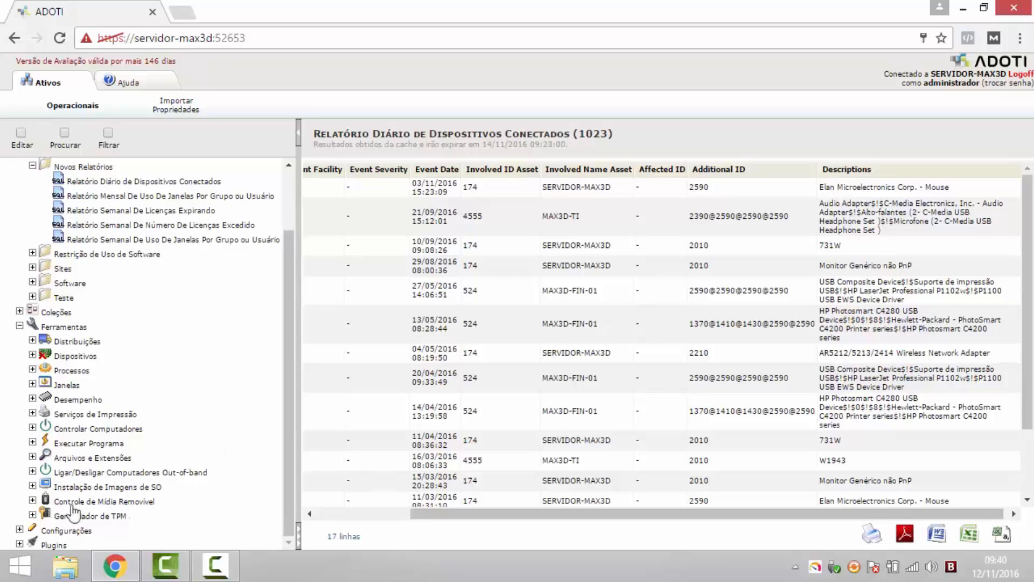
pyautogui.moveTo(288, 345); pyautogui.dragTo(289, 274)
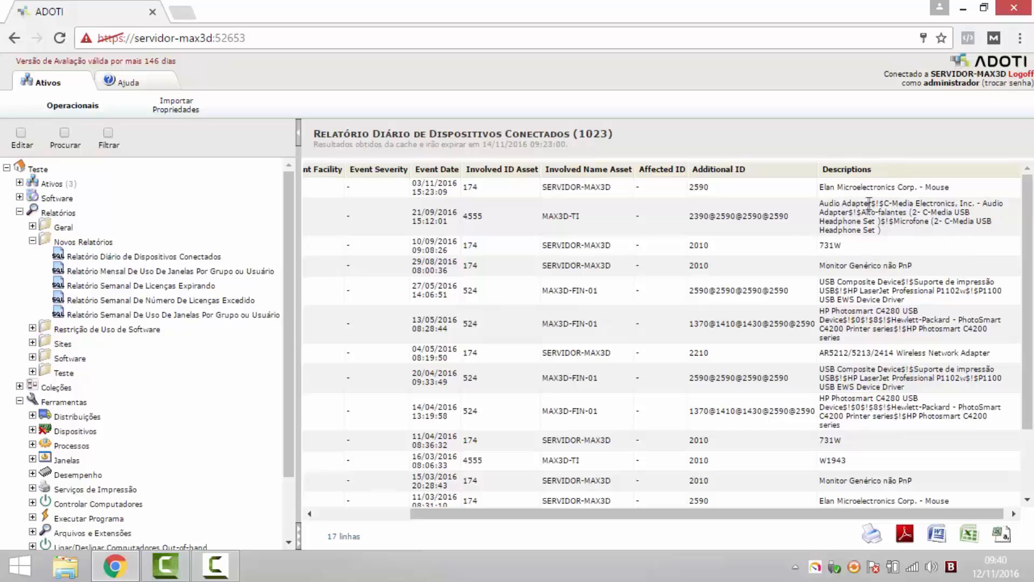
# Examine the event date, involved asset name and connected device's description in the report's second row.
pyautogui.moveTo(571, 518); pyautogui.dragTo(544, 495)
pyautogui.moveTo(448, 212); pyautogui.dragTo(474, 212)
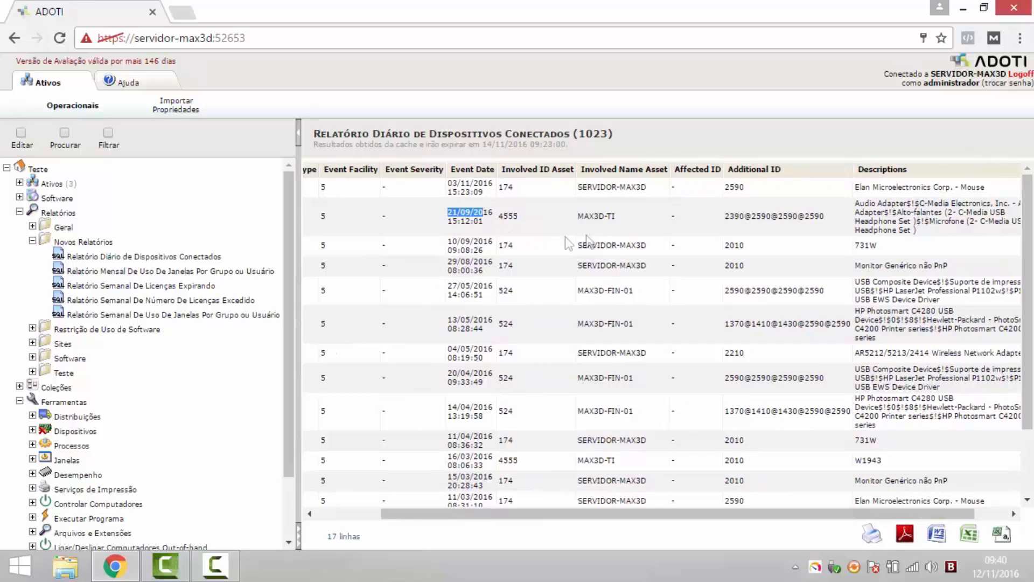
pyautogui.moveTo(579, 216); pyautogui.dragTo(616, 216)
pyautogui.moveTo(806, 515); pyautogui.dragTo(835, 514)
pyautogui.moveTo(823, 204); pyautogui.dragTo(1013, 234)
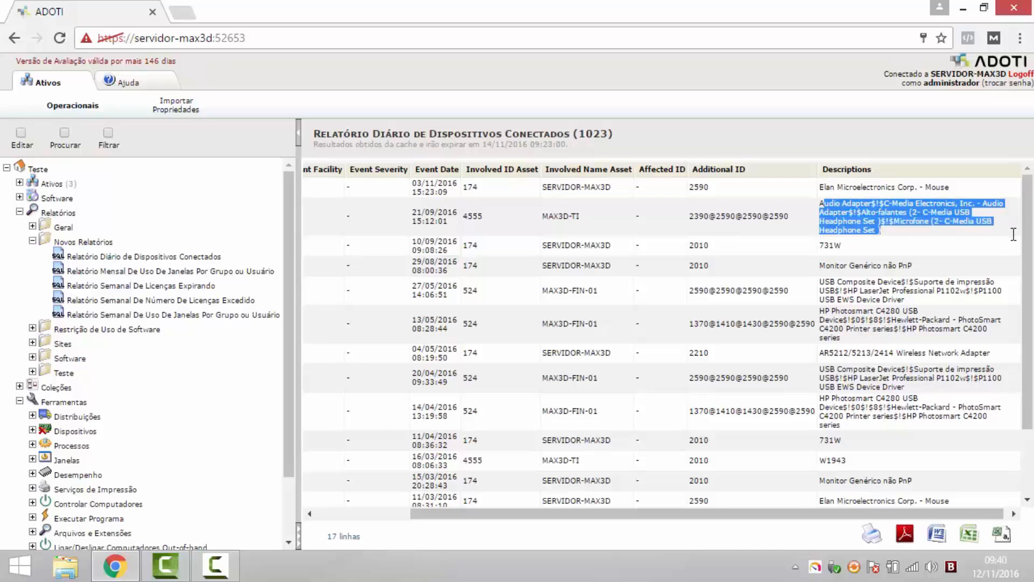
pyautogui.click(930, 237)
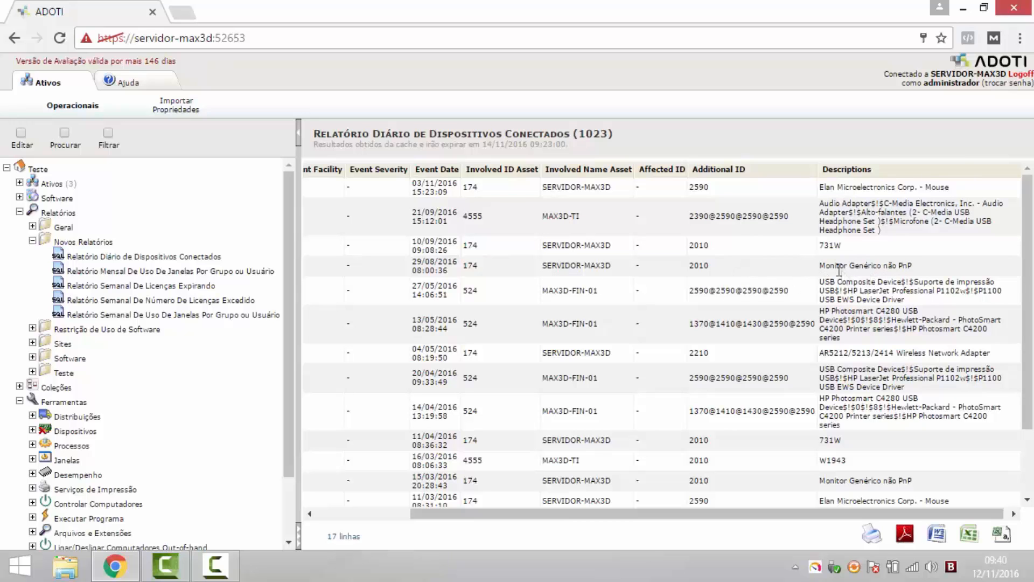
# Check the device descriptions of the events dated 29/08/2016, 27/05/2016 and 13/05/2016.
pyautogui.moveTo(820, 266); pyautogui.dragTo(915, 266)
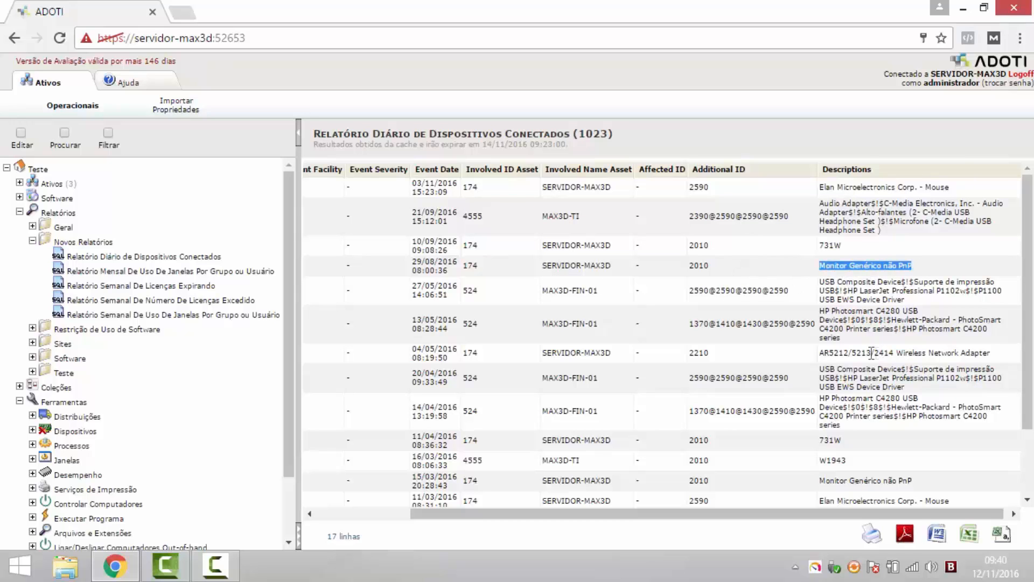
pyautogui.moveTo(825, 281); pyautogui.dragTo(866, 282)
pyautogui.click(832, 316)
pyautogui.moveTo(831, 312); pyautogui.dragTo(909, 312)
pyautogui.click(892, 331)
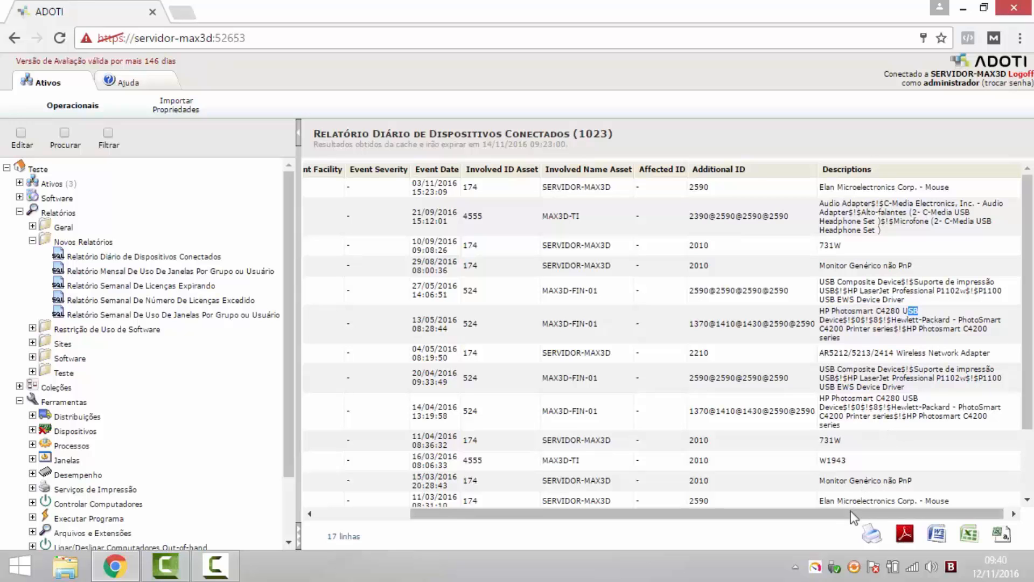
# Look through the report's event rows from the Event ID column onward, including the older events.
pyautogui.moveTo(849, 513); pyautogui.dragTo(755, 512)
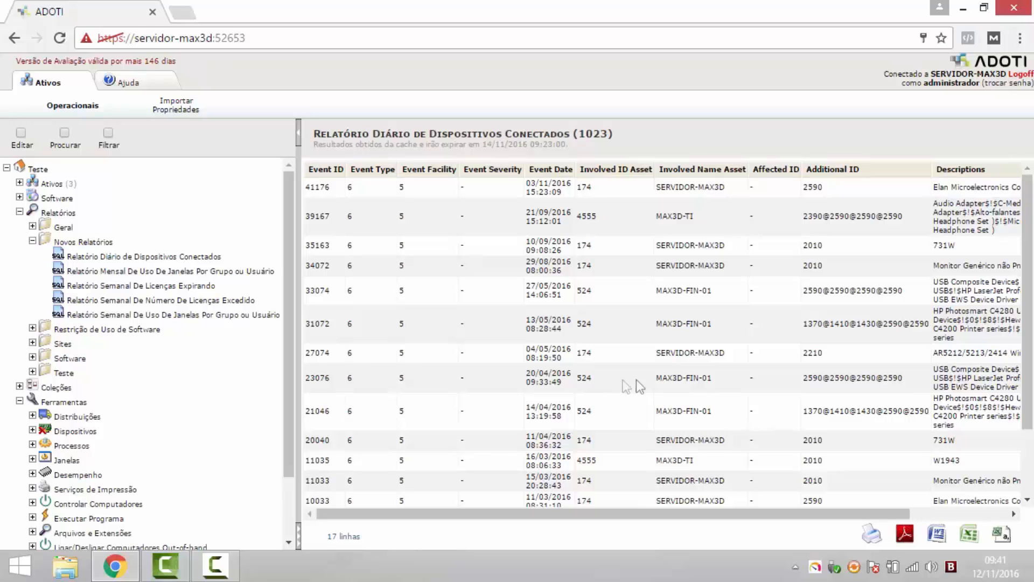
pyautogui.moveTo(1030, 294); pyautogui.dragTo(1025, 264)
pyautogui.scroll(-2, 796, 373)
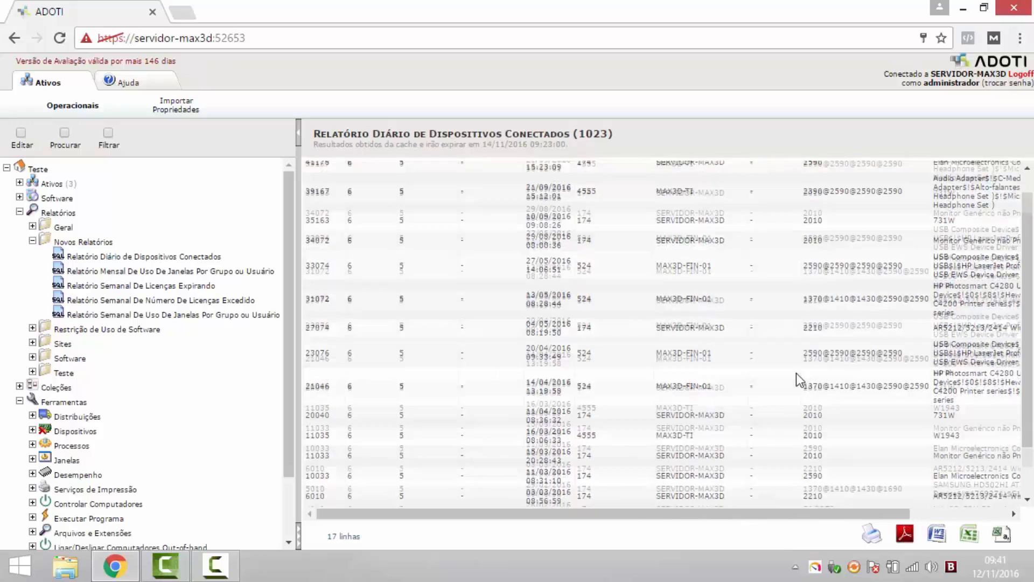
pyautogui.scroll(2, 796, 373)
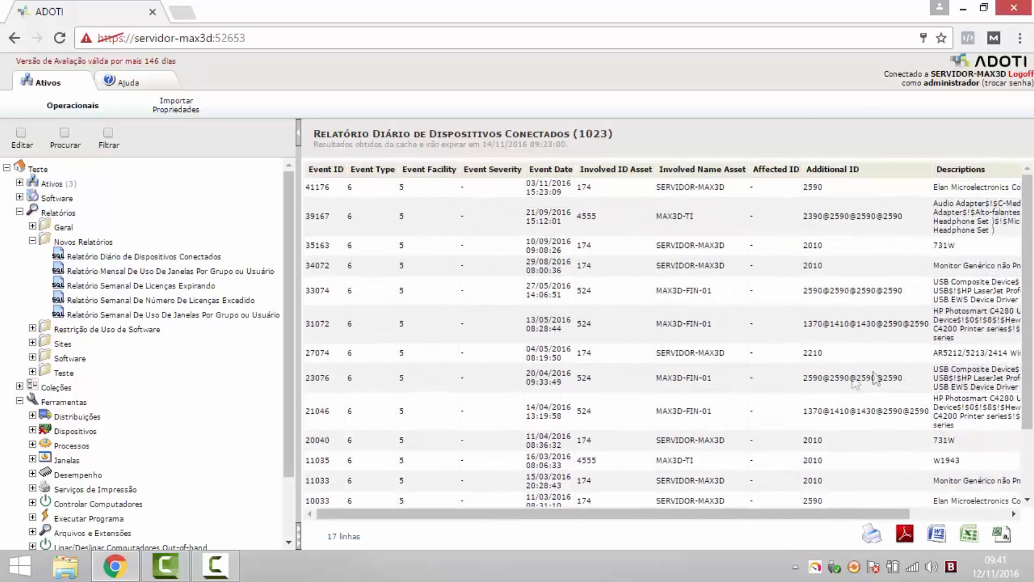